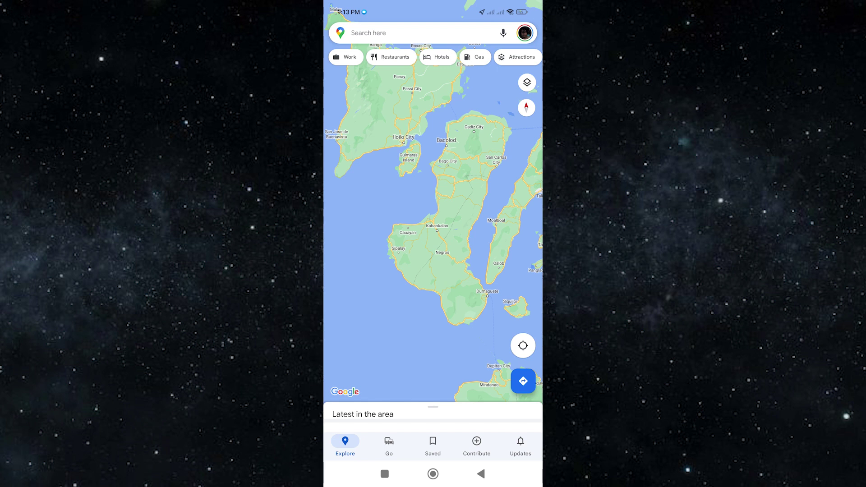
# Pan the map from Negros past Bohol and Siquijor, then back to Cebu's Work pin.
pyautogui.moveTo(407, 264)
pyautogui.mouseDown()
pyautogui.moveTo(356, 252)
pyautogui.moveTo(389, 319)
pyautogui.moveTo(352, 340)
pyautogui.mouseUp()
pyautogui.moveTo(382, 256); pyautogui.dragTo(364, 292)
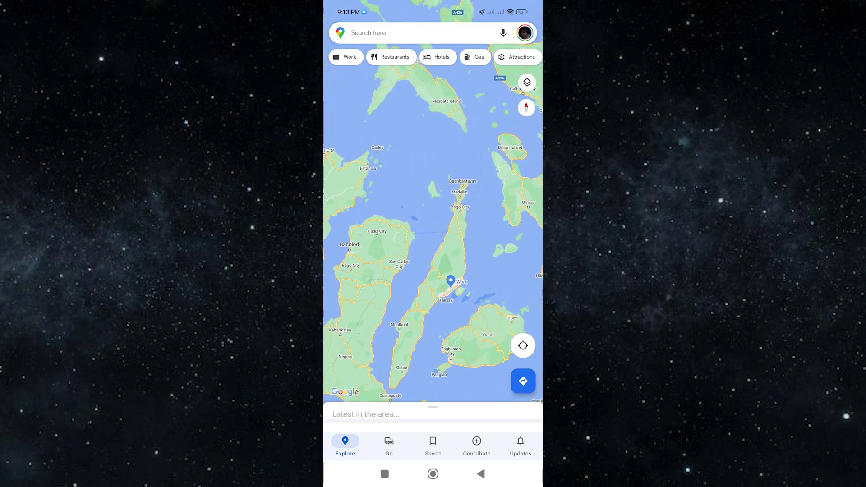
pyautogui.moveTo(402, 361); pyautogui.dragTo(361, 194)
pyautogui.moveTo(361, 338); pyautogui.dragTo(411, 374)
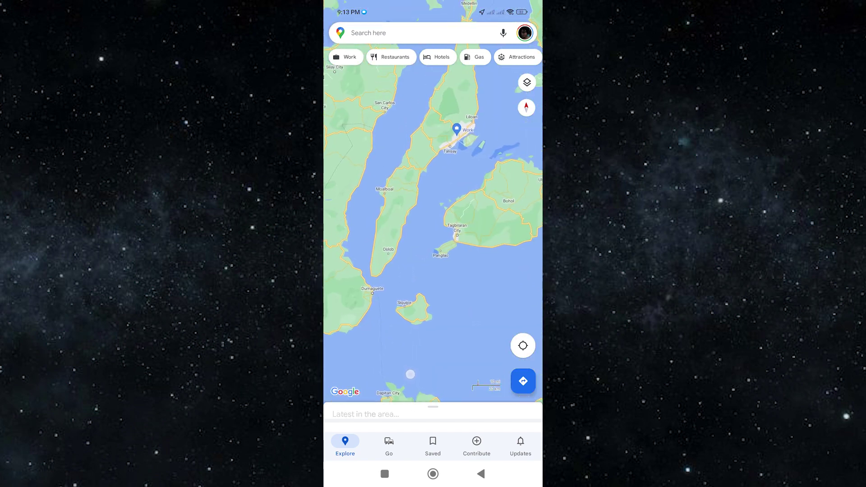
pyautogui.moveTo(408, 111); pyautogui.dragTo(403, 336)
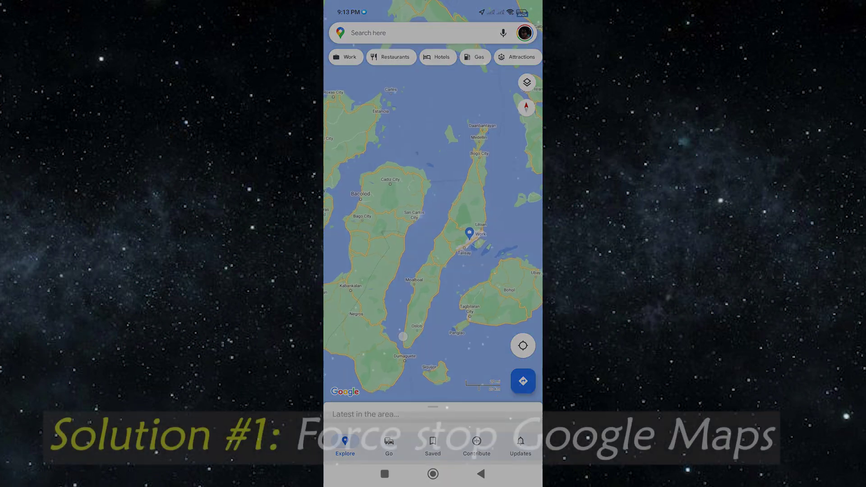
# Pan the map over to Leyte and switch the map type to Satellite.
pyautogui.moveTo(474, 293); pyautogui.dragTo(429, 255)
pyautogui.moveTo(474, 136); pyautogui.dragTo(372, 257)
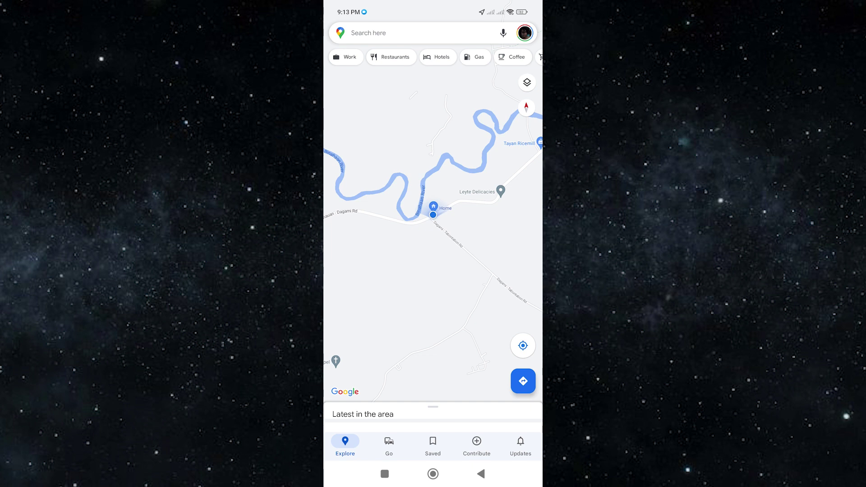
pyautogui.click(527, 82)
pyautogui.click(433, 304)
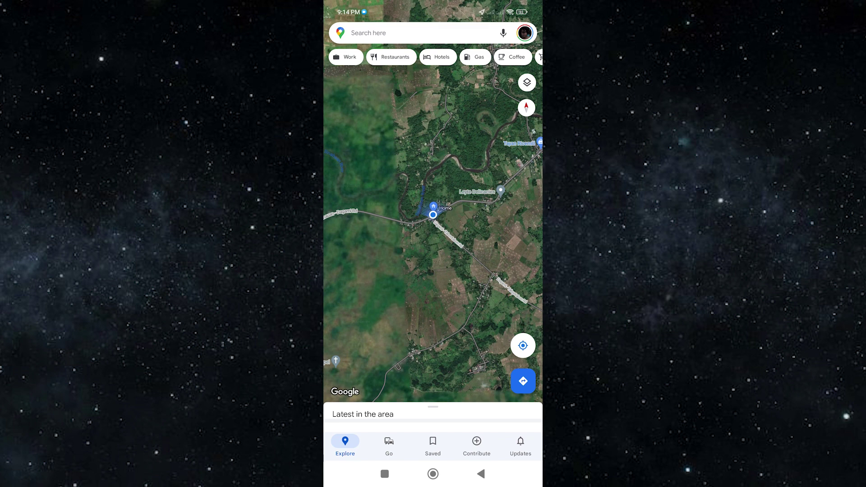
# Leave Maps for the home screen and swipe its card away in Recents.
pyautogui.scroll(-3, 433, 216)
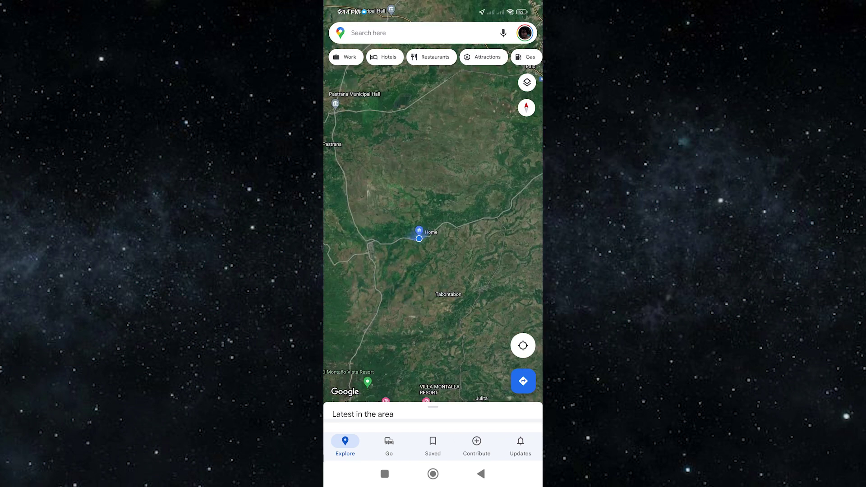
pyautogui.click(433, 474)
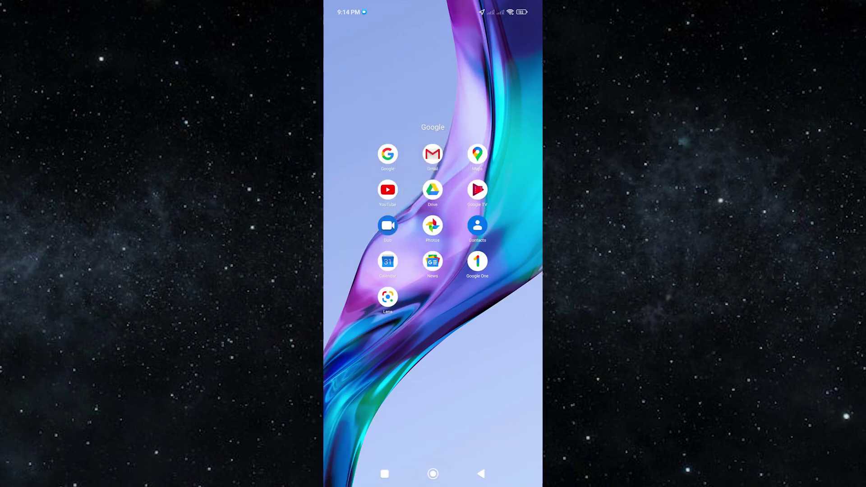
pyautogui.click(385, 474)
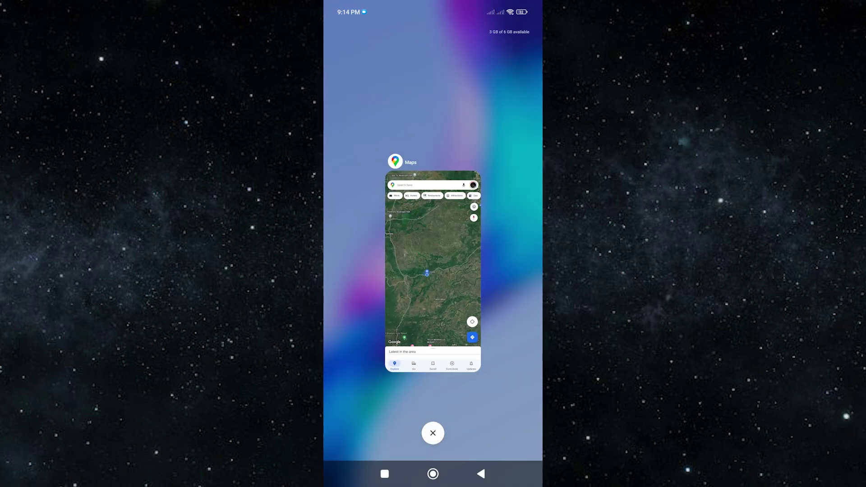
pyautogui.moveTo(433, 271); pyautogui.dragTo(352, 270)
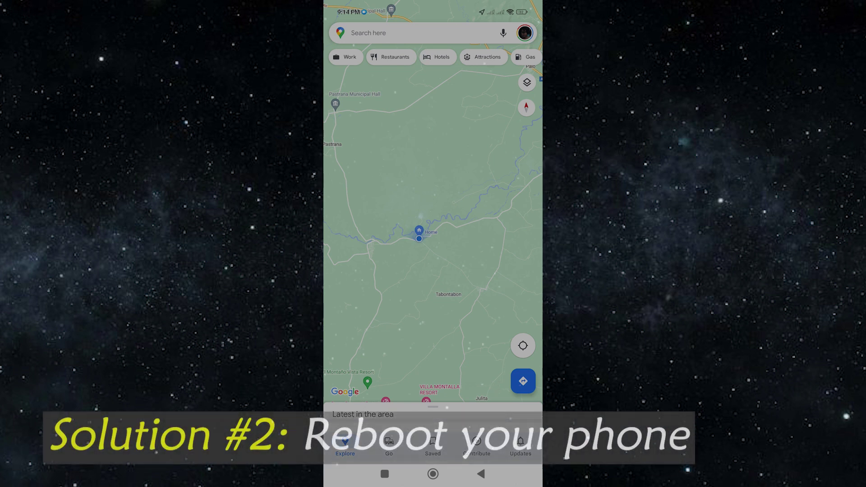
# Bring up the Maps map type and details options.
pyautogui.click(527, 82)
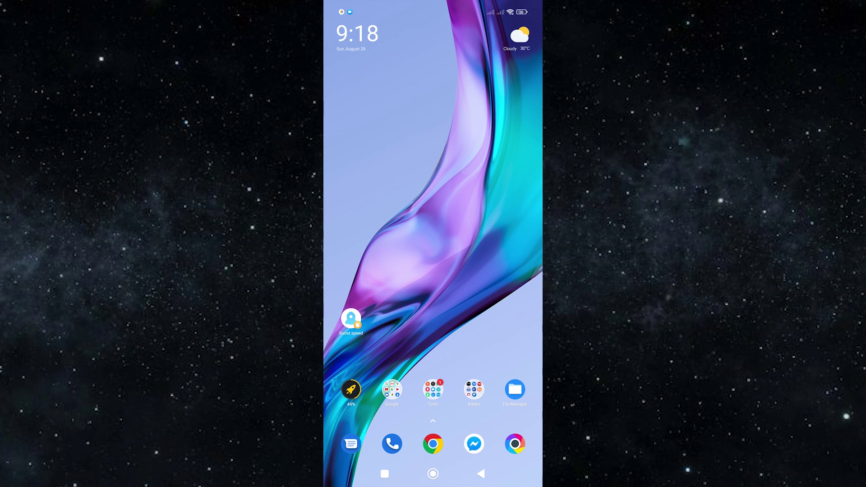
# Open Settings from Control Center and go to Additional settings > Developer options.
pyautogui.moveTo(510, 61); pyautogui.dragTo(510, 271)
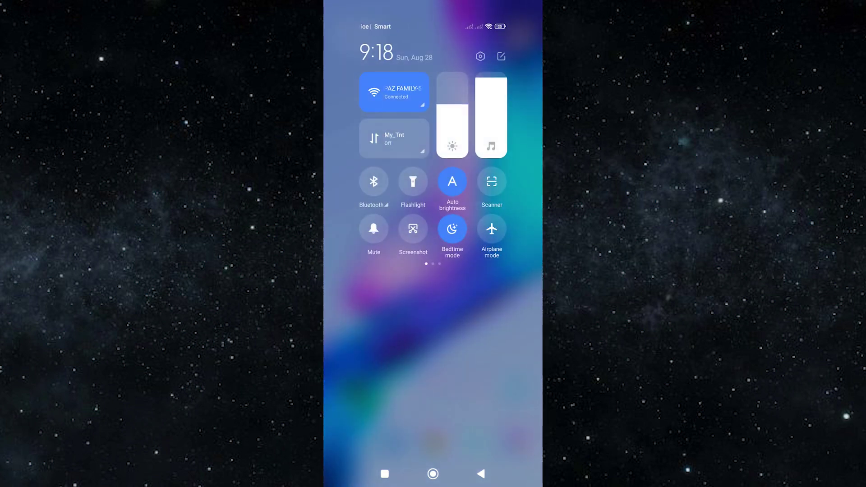
pyautogui.click(481, 56)
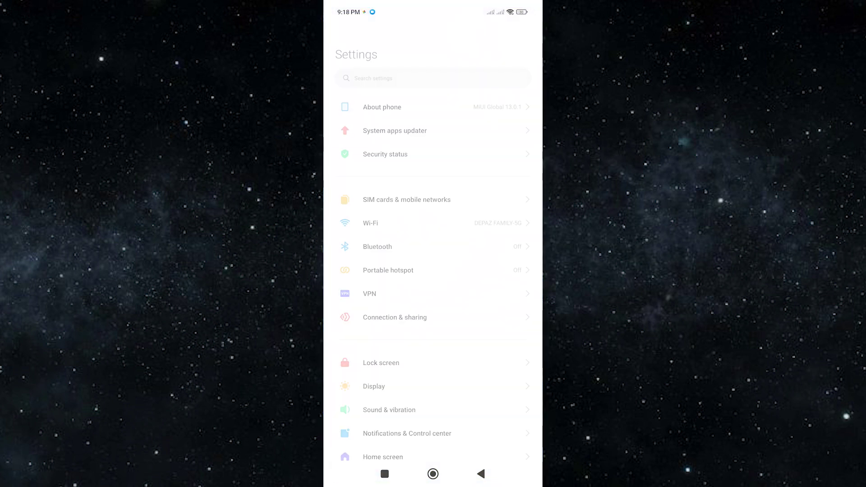
pyautogui.moveTo(506, 309)
pyautogui.mouseDown()
pyautogui.moveTo(506, 248)
pyautogui.moveTo(500, 297)
pyautogui.mouseUp()
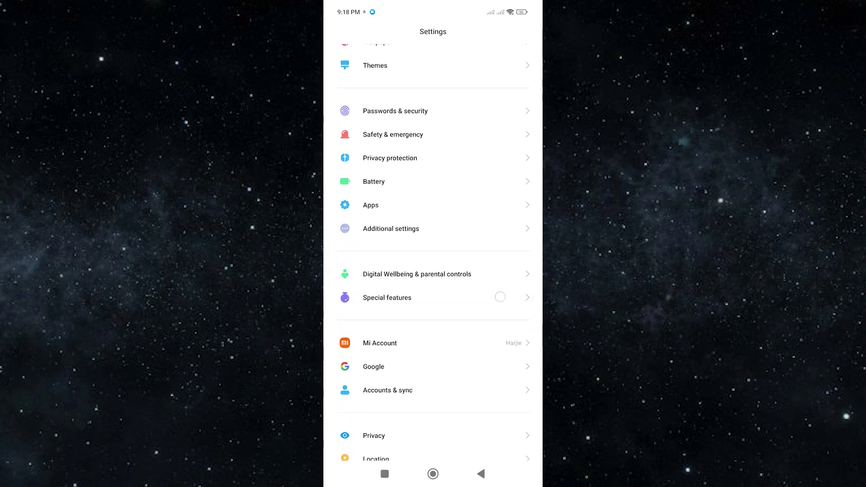
pyautogui.click(501, 229)
pyautogui.moveTo(511, 326); pyautogui.dragTo(512, 242)
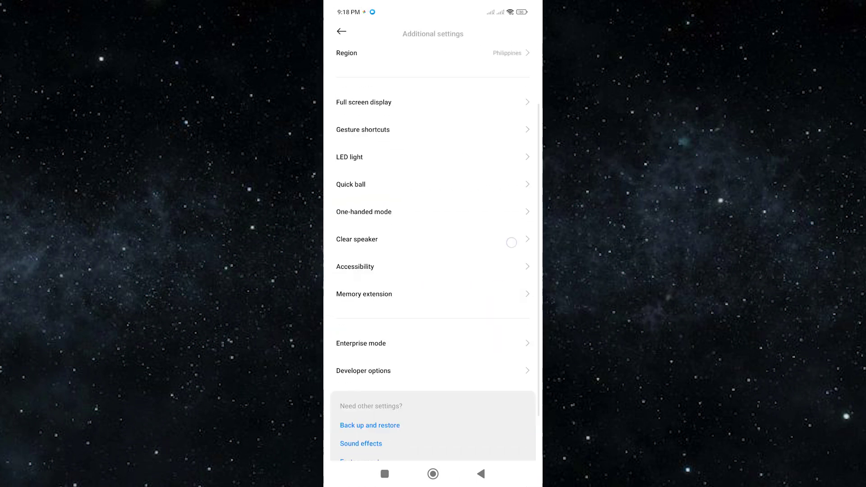
pyautogui.click(443, 336)
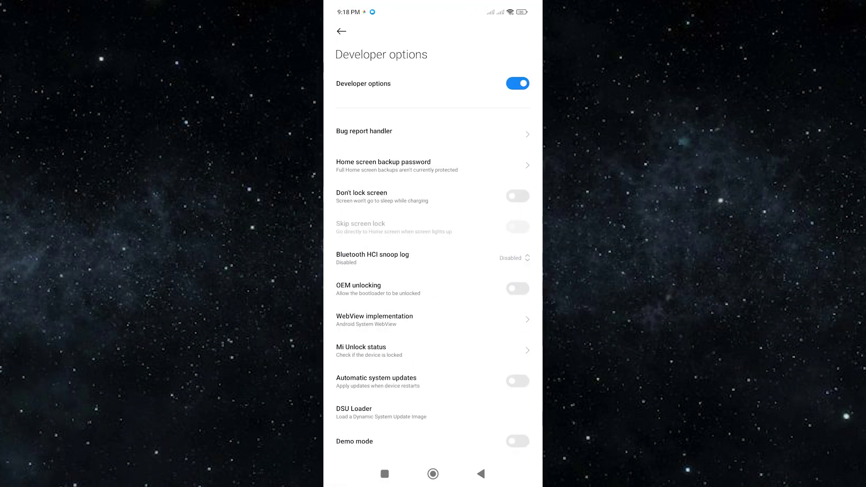
# Scroll Developer options down to the Location section's mock location app setting.
pyautogui.scroll(-10, 433, 271)
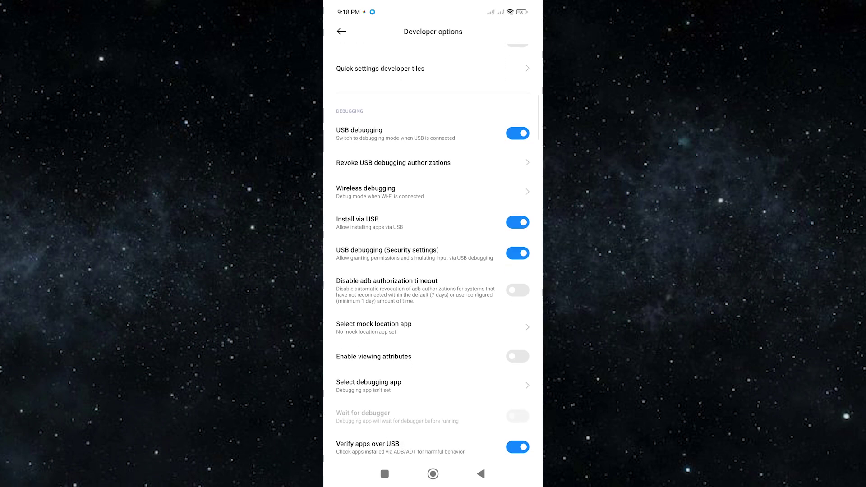
pyautogui.scroll(-7, 432, 250)
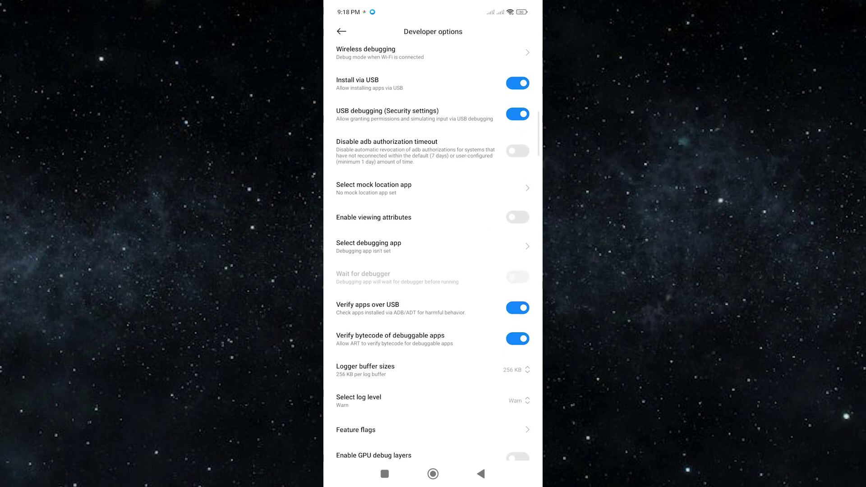
pyautogui.scroll(-2, 434, 253)
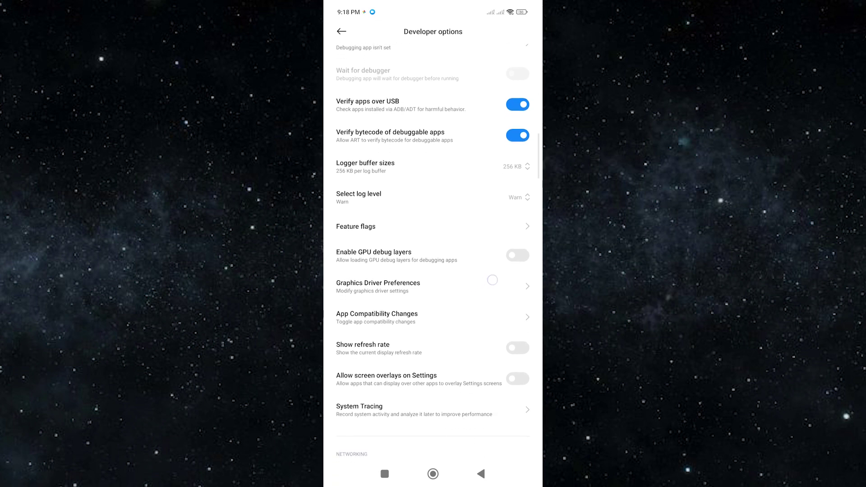
pyautogui.scroll(-2, 434, 252)
pyautogui.scroll(-2, 433, 252)
pyautogui.scroll(-10, 433, 253)
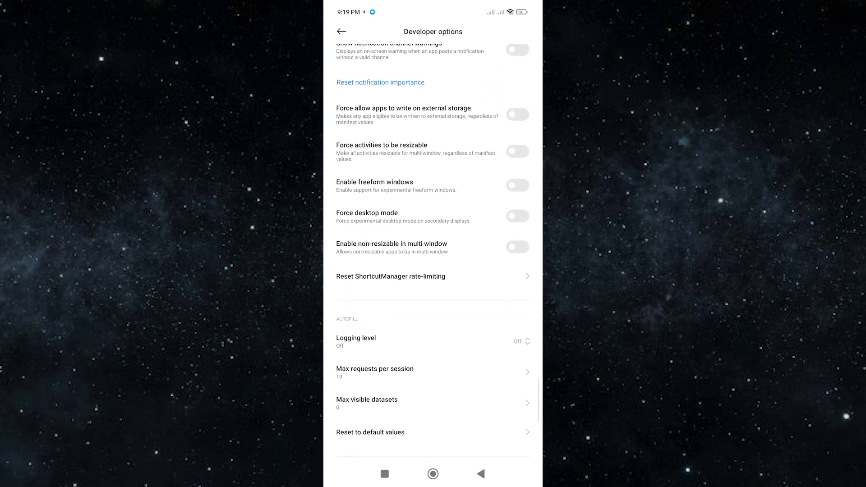
pyautogui.scroll(-5, 495, 277)
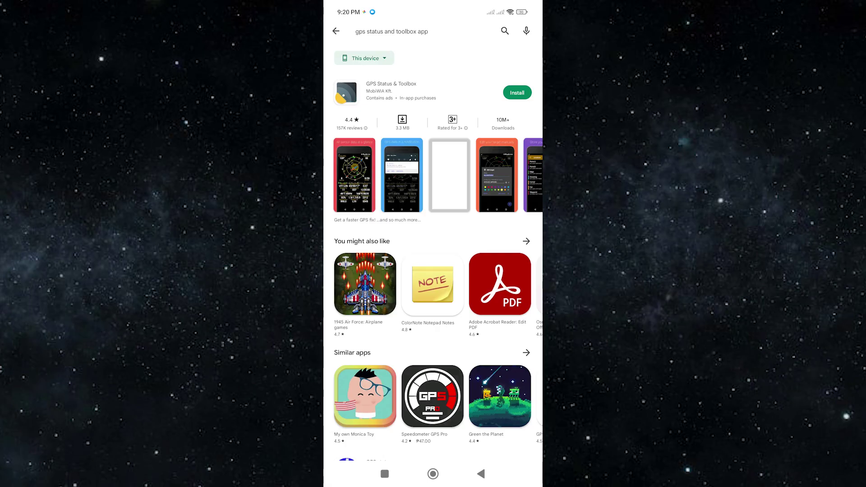
# Install GPS Status & Toolbox from its Play Store listing.
pyautogui.click(518, 93)
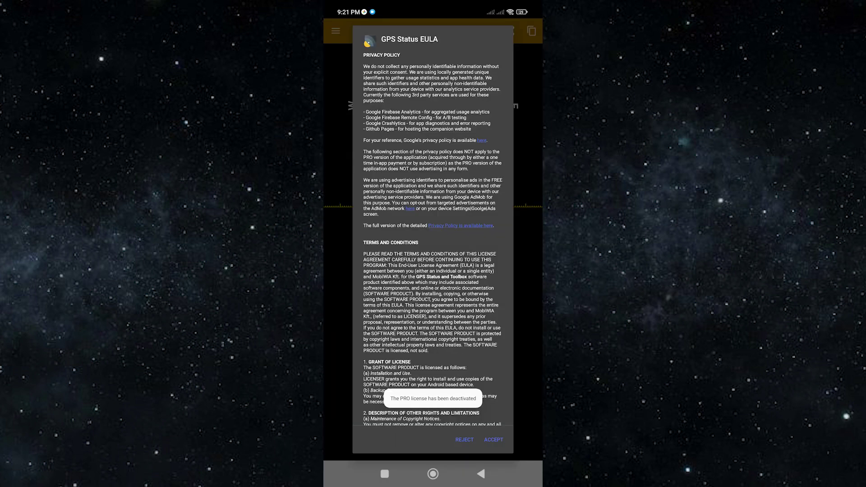
# Accept the GPS Status license agreement and allow it location access.
pyautogui.moveTo(411, 239); pyautogui.dragTo(409, 113)
pyautogui.moveTo(391, 335); pyautogui.dragTo(395, 192)
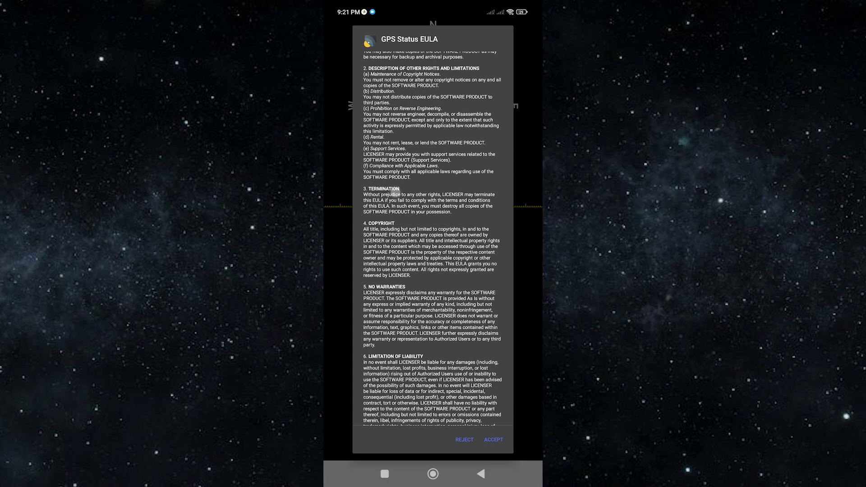
pyautogui.click(494, 440)
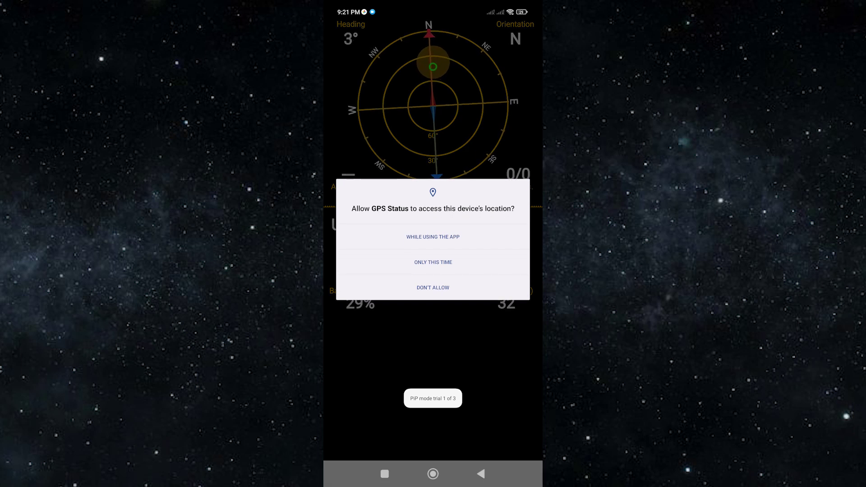
pyautogui.click(433, 237)
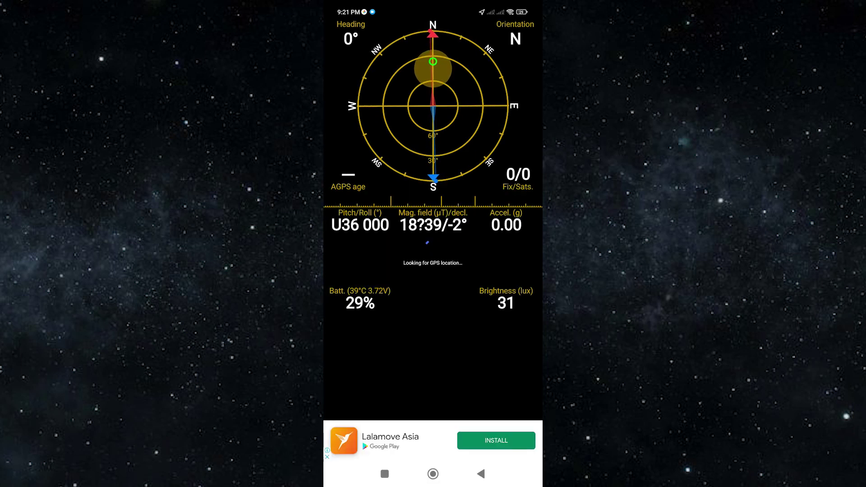
# Reset the A-GPS state to clear all cached GPS data for a cold start.
pyautogui.click(334, 31)
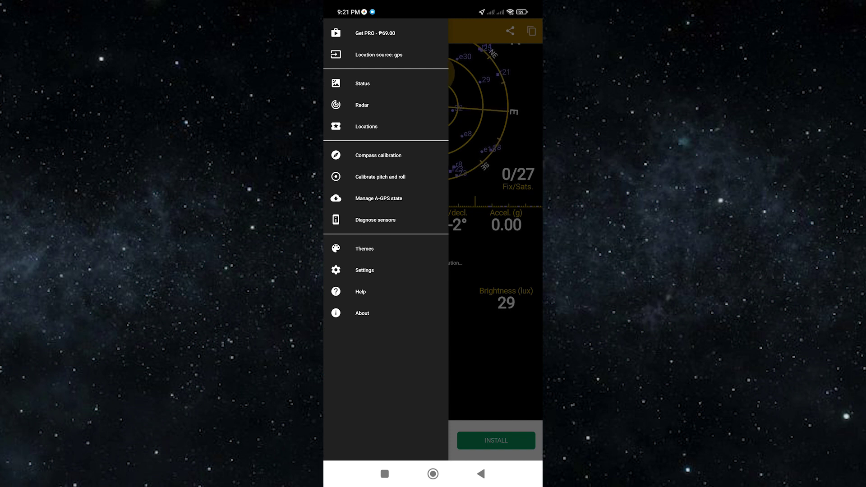
pyautogui.moveTo(368, 200); pyautogui.dragTo(364, 201)
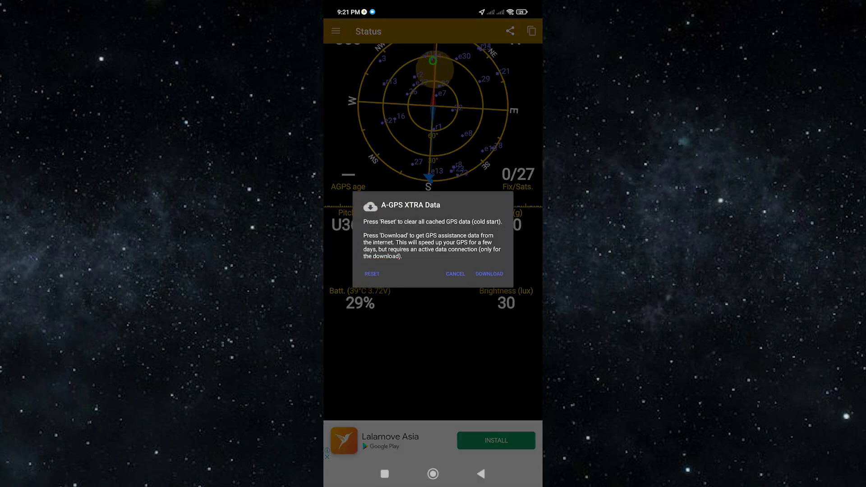
pyautogui.click(371, 274)
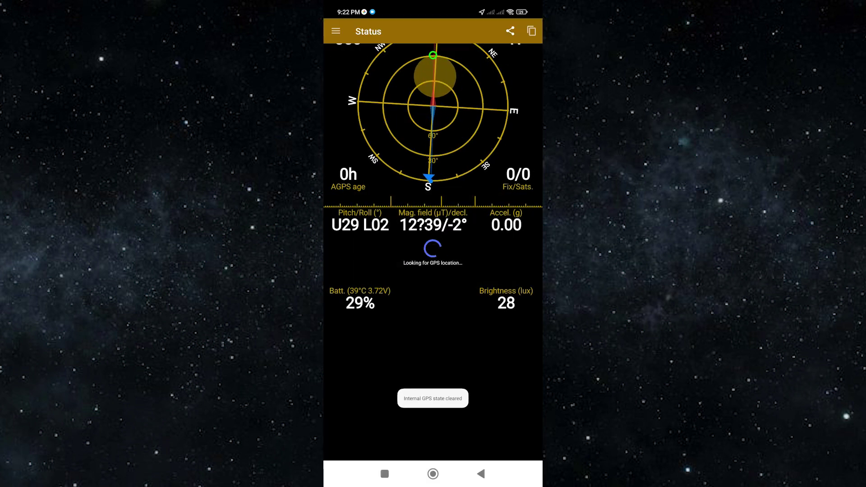
pyautogui.moveTo(451, 270); pyautogui.dragTo(366, 271)
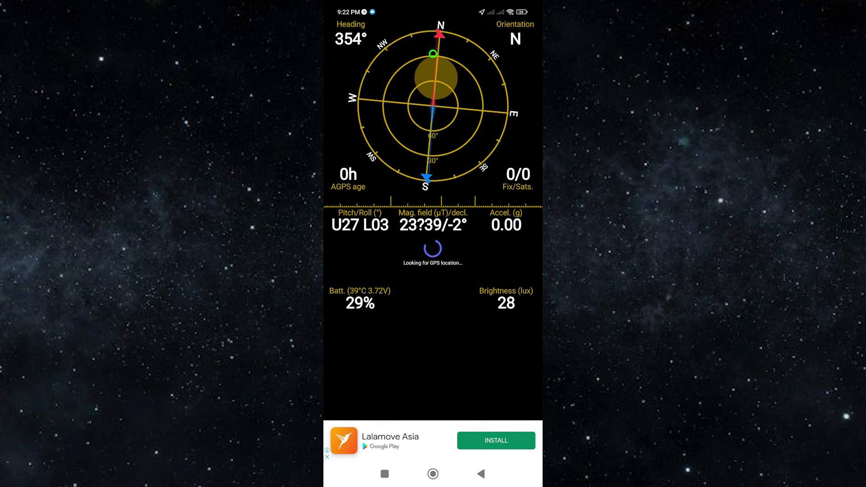
# Download fresh A-GPS assistance data via Manage A-GPS state.
pyautogui.click(334, 31)
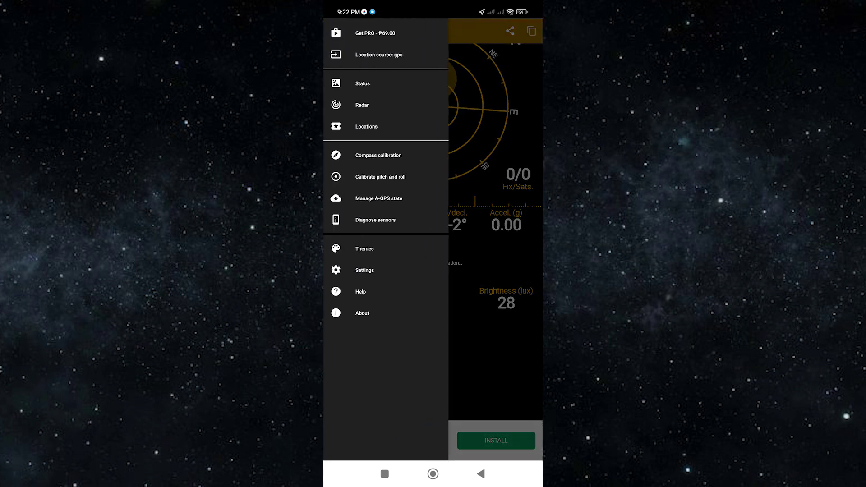
pyautogui.click(379, 199)
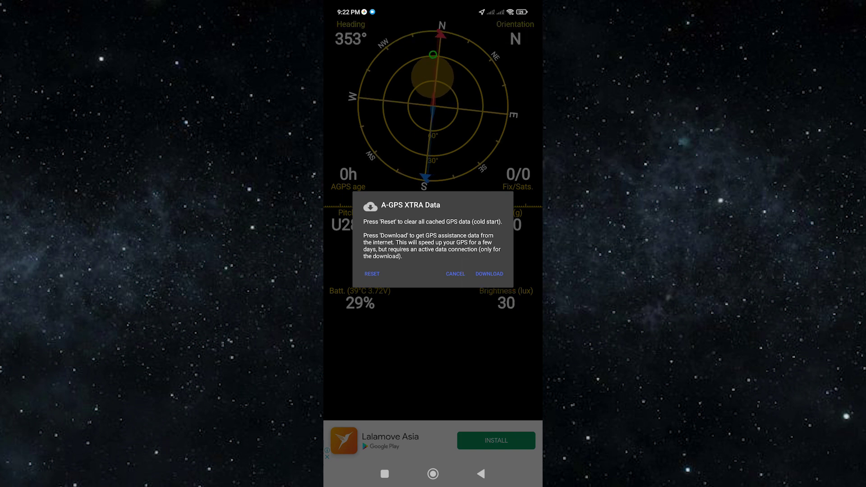
pyautogui.click(489, 274)
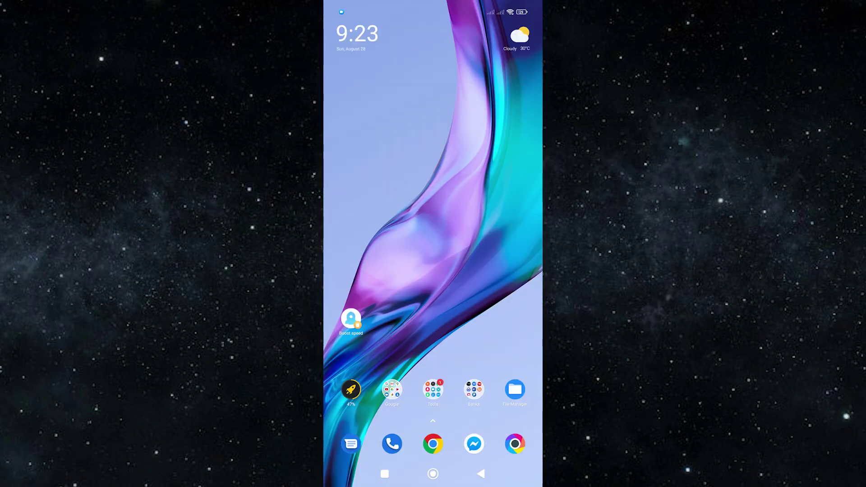
# Get into Settings and open the Battery page.
pyautogui.moveTo(505, 4); pyautogui.dragTo(505, 226)
pyautogui.moveTo(434, 406); pyautogui.dragTo(434, 135)
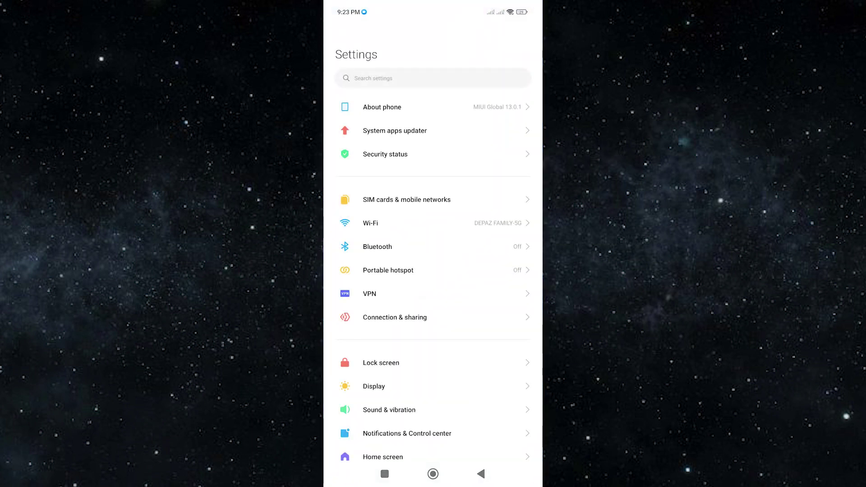
pyautogui.moveTo(443, 412); pyautogui.dragTo(511, 85)
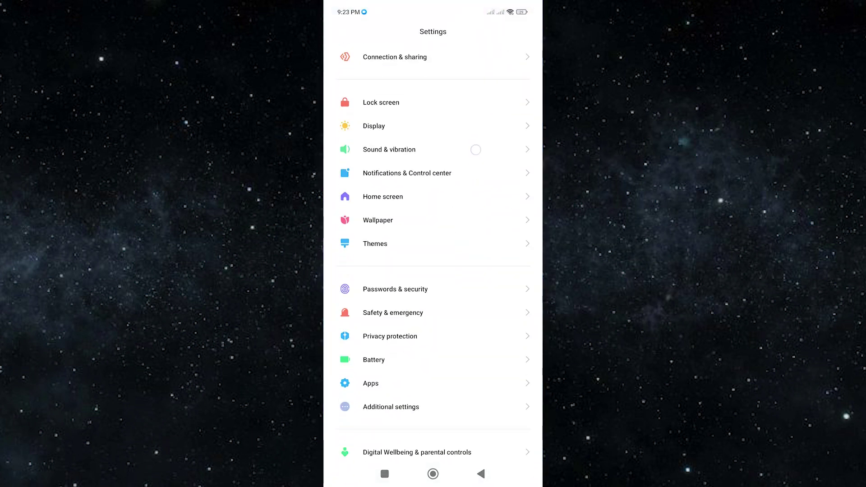
pyautogui.click(440, 293)
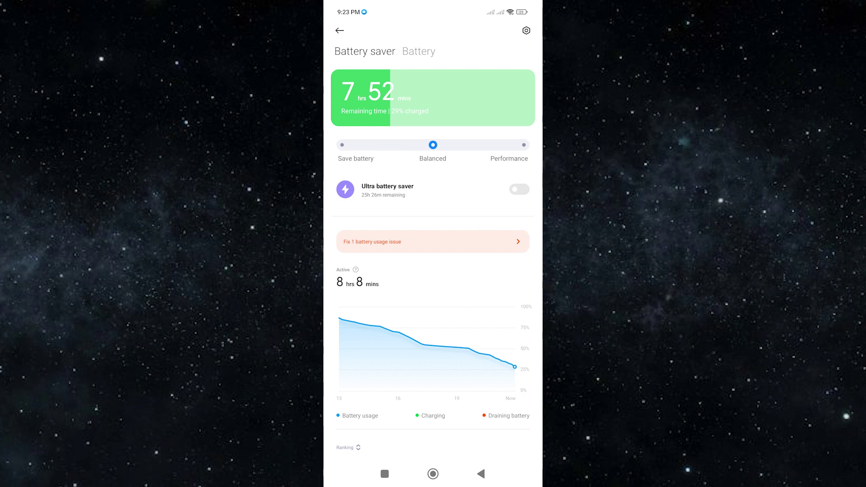
# Check battery temperature details, then open Battery saver from the battery settings gear.
pyautogui.click(431, 50)
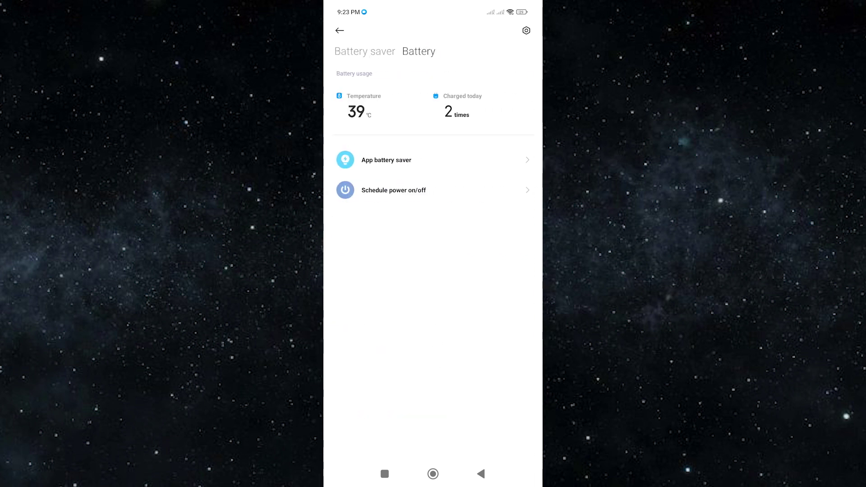
pyautogui.click(365, 51)
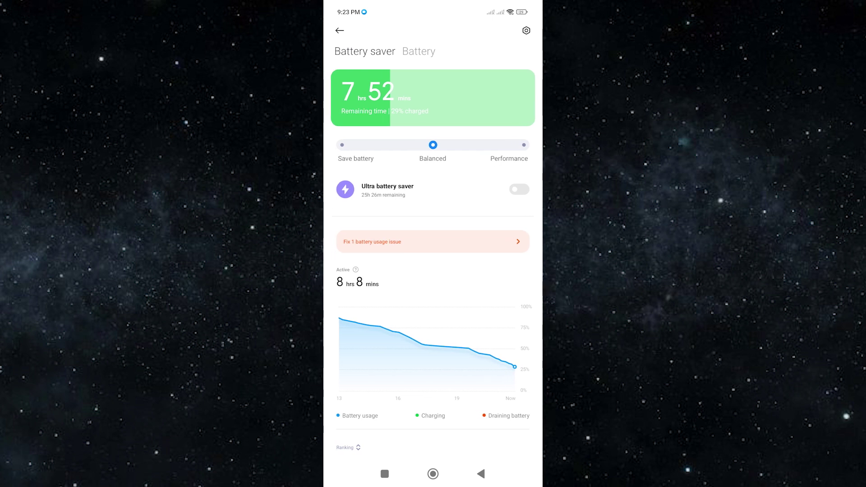
pyautogui.click(526, 31)
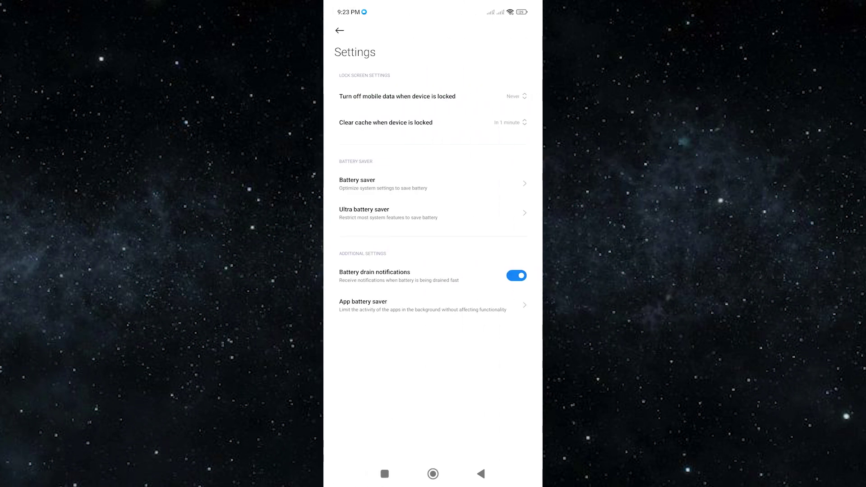
pyautogui.click(364, 183)
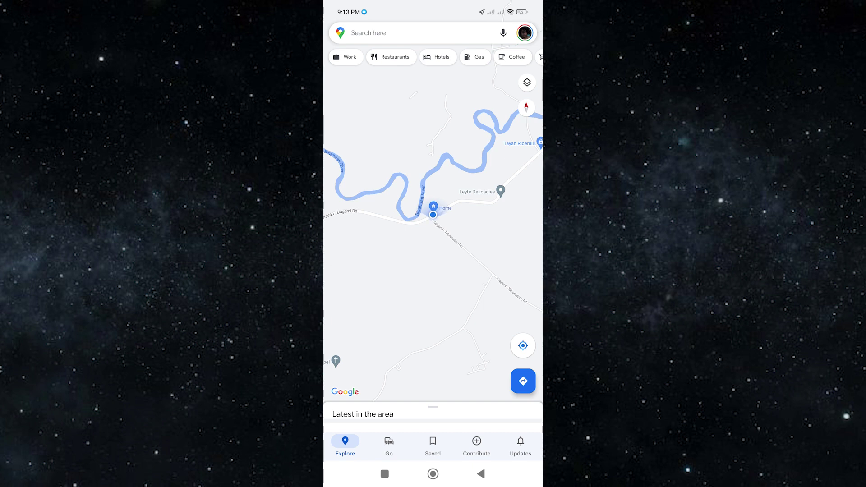
# Switch the map type to Satellite and close the Map type sheet.
pyautogui.click(527, 82)
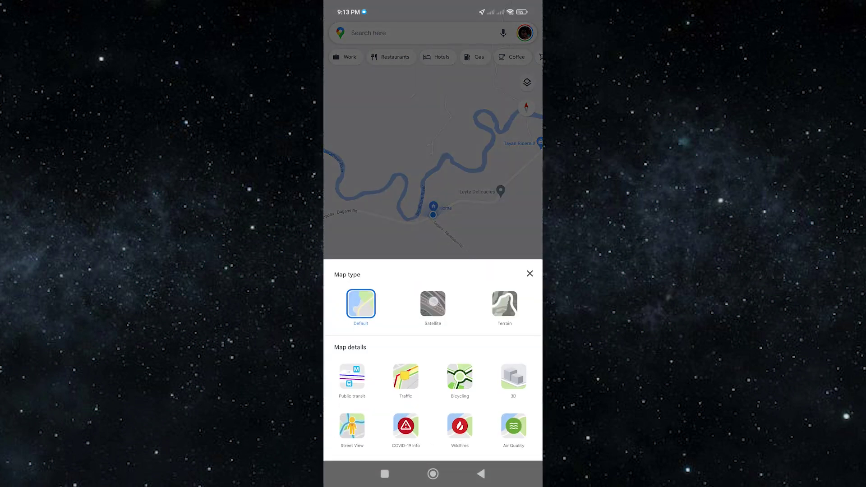
pyautogui.click(433, 304)
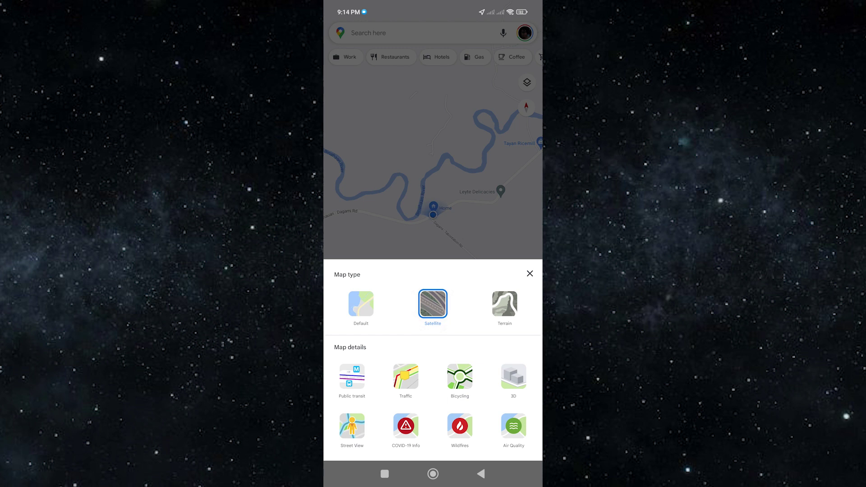
pyautogui.click(531, 274)
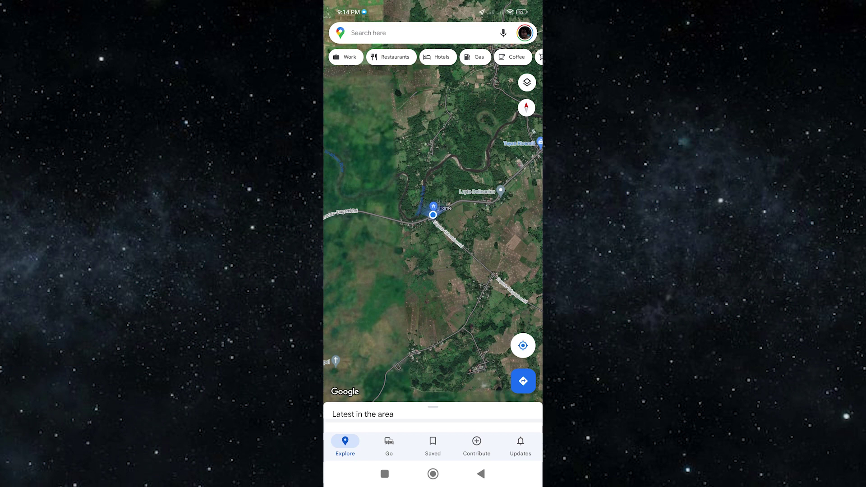
# Pan the satellite map to neighbouring areas and back to centre Home.
pyautogui.moveTo(527, 279); pyautogui.dragTo(441, 330)
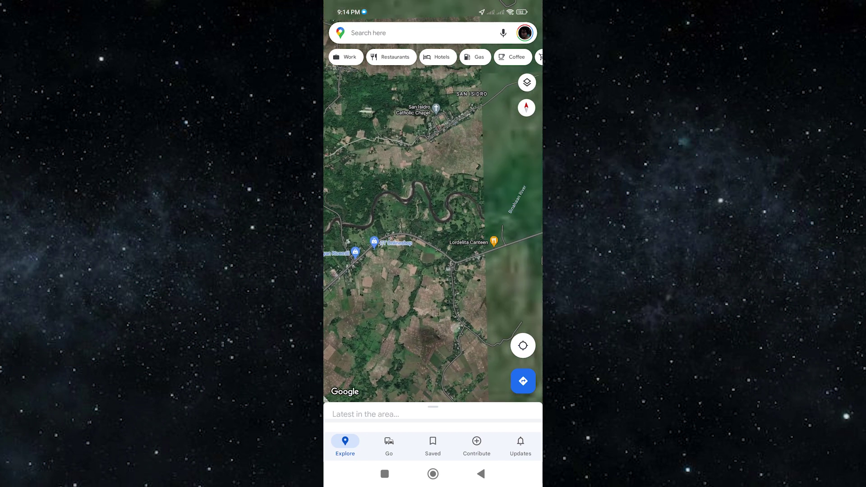
pyautogui.moveTo(451, 226)
pyautogui.mouseDown()
pyautogui.moveTo(406, 253)
pyautogui.moveTo(404, 236)
pyautogui.moveTo(454, 244)
pyautogui.moveTo(440, 234)
pyautogui.moveTo(460, 231)
pyautogui.moveTo(454, 227)
pyautogui.moveTo(452, 292)
pyautogui.mouseUp()
pyautogui.scroll(-3, 433, 203)
pyautogui.scroll(-2, 433, 203)
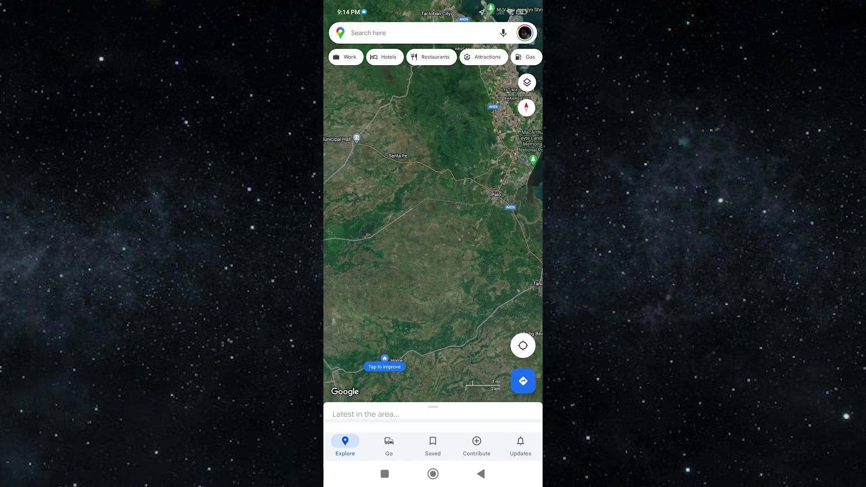
pyautogui.moveTo(453, 340); pyautogui.dragTo(487, 295)
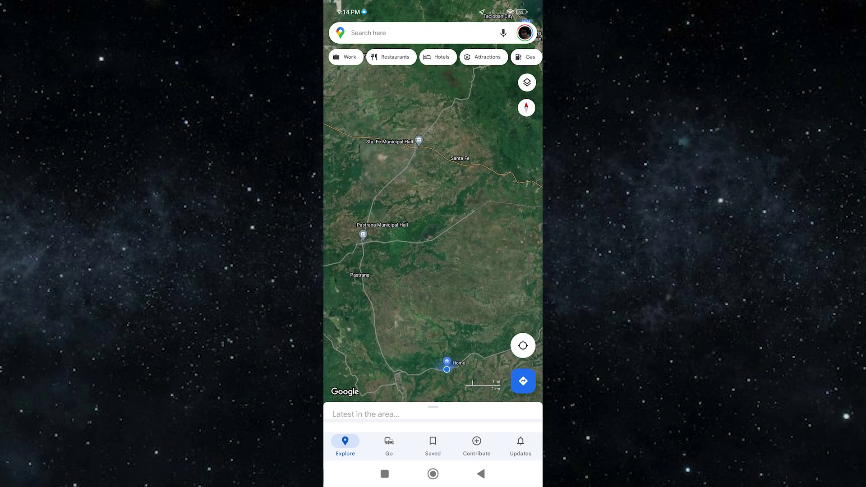
pyautogui.moveTo(447, 363); pyautogui.dragTo(419, 232)
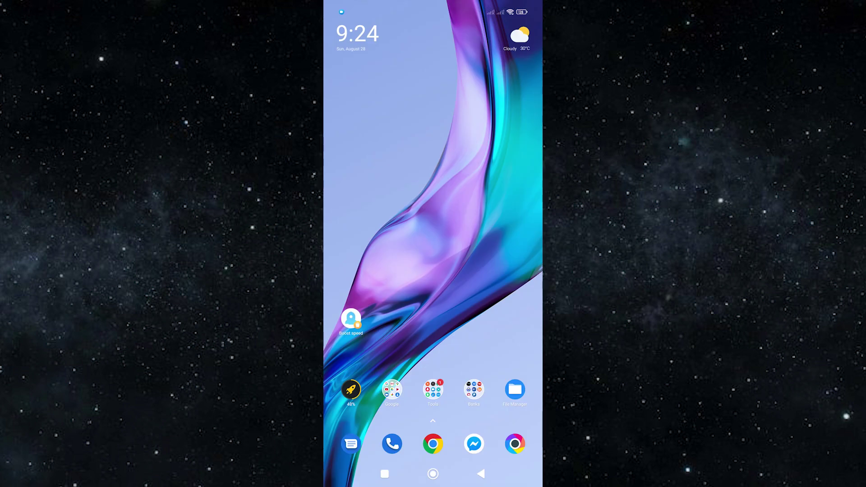
# Search installed apps for 'map' and open the Maps app info page.
pyautogui.moveTo(519, 4); pyautogui.dragTo(519, 226)
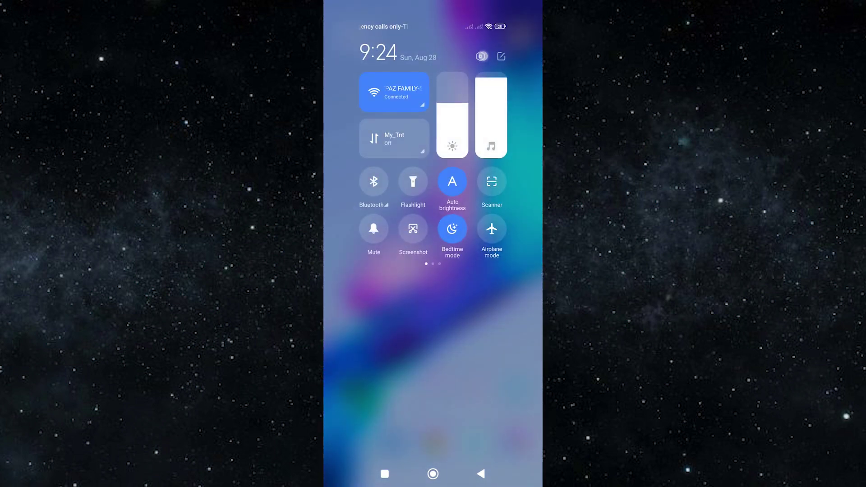
pyautogui.moveTo(434, 406); pyautogui.dragTo(433, 135)
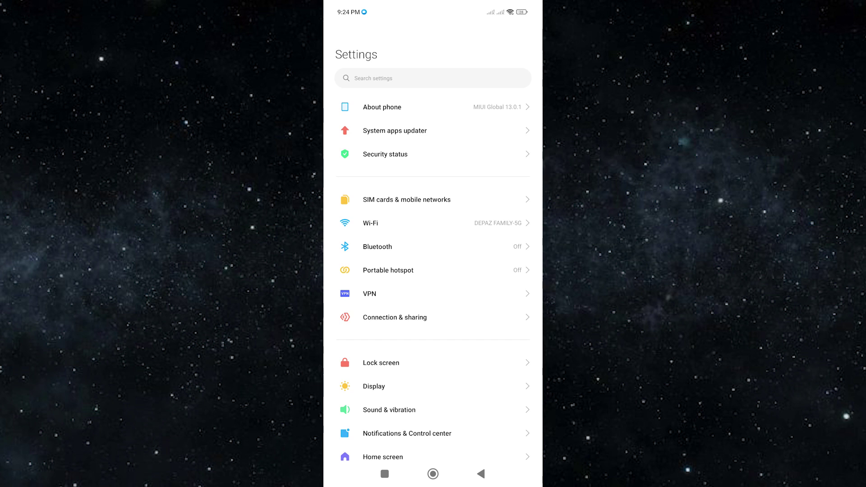
pyautogui.moveTo(447, 403); pyautogui.dragTo(468, 218)
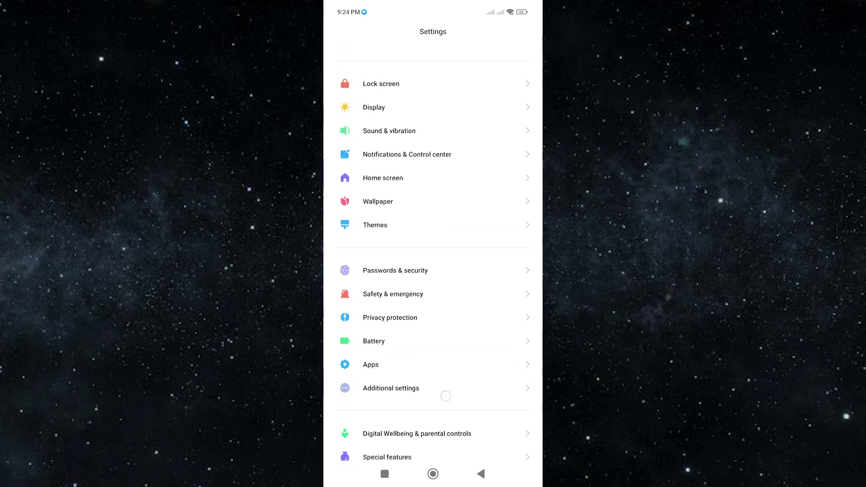
pyautogui.moveTo(445, 396); pyautogui.dragTo(465, 276)
pyautogui.click(465, 256)
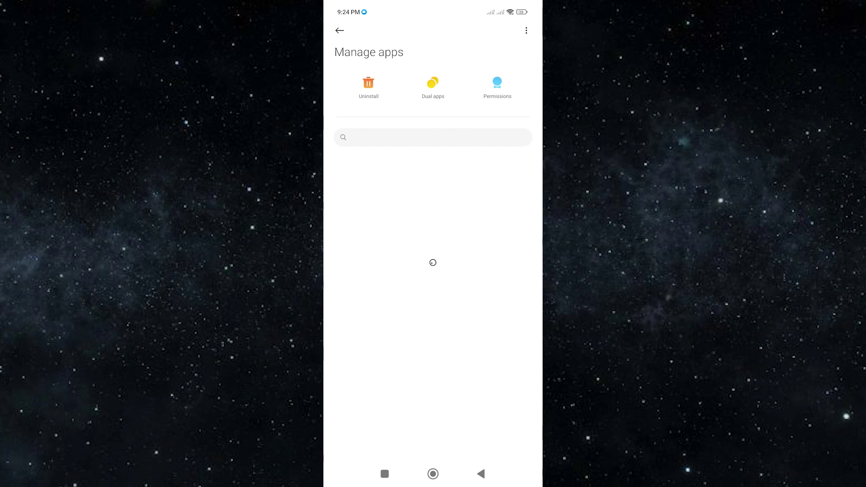
pyautogui.click(433, 137)
pyautogui.write('map')
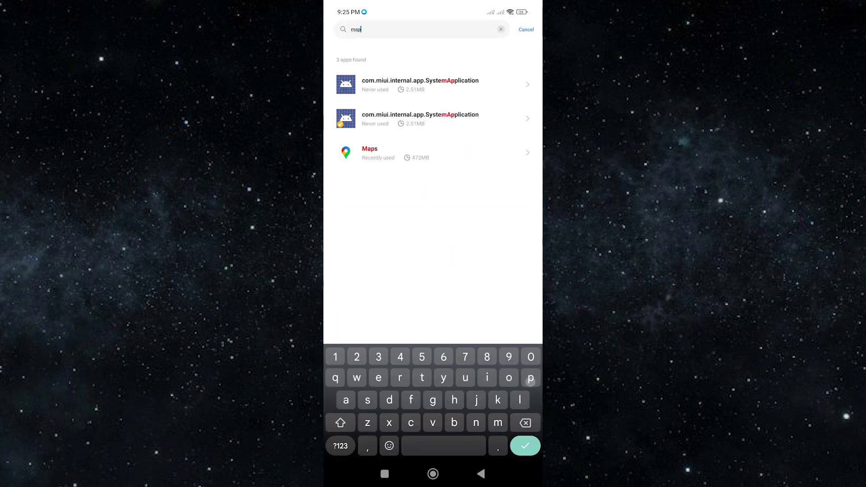
pyautogui.click(375, 153)
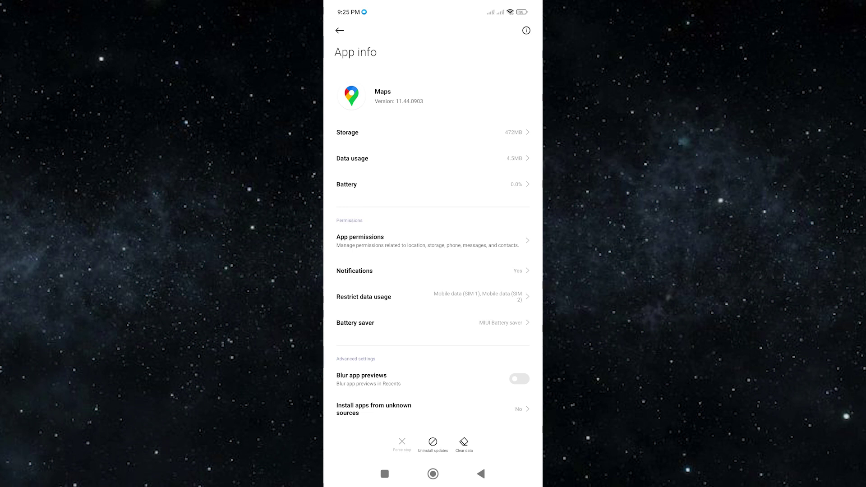
# Clear the Maps cache to 0 B in Storage, then choose Clear all data.
pyautogui.click(348, 132)
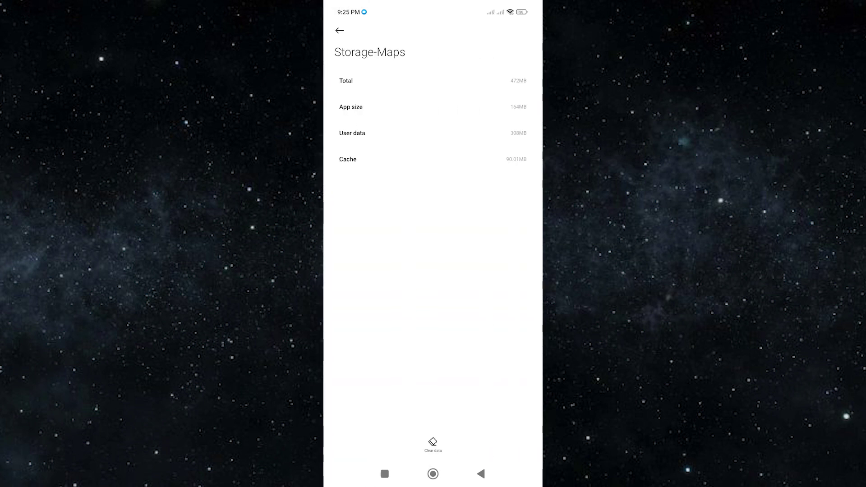
pyautogui.click(433, 444)
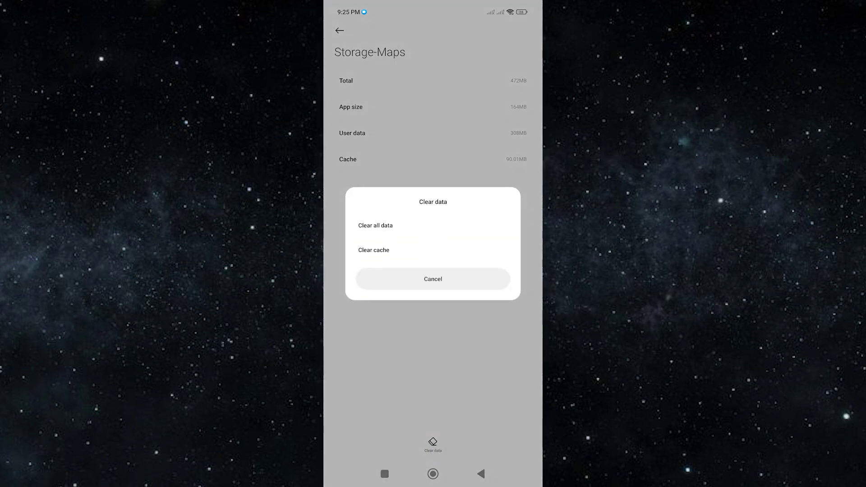
pyautogui.click(472, 252)
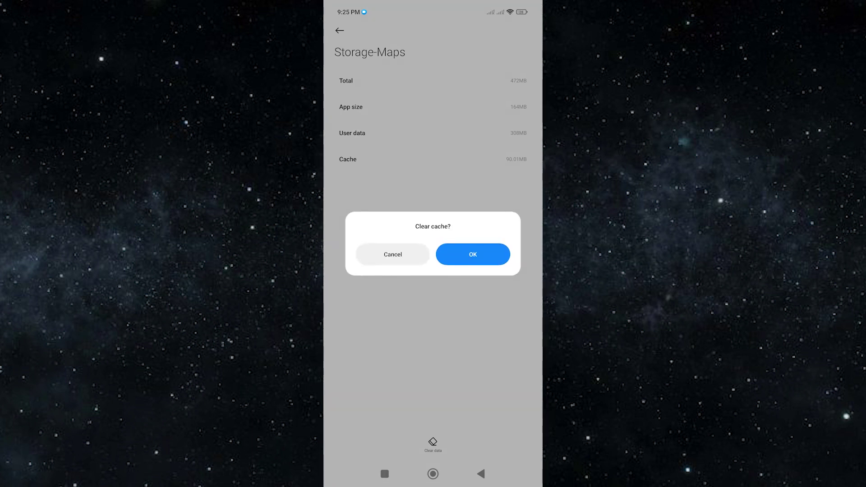
pyautogui.click(496, 256)
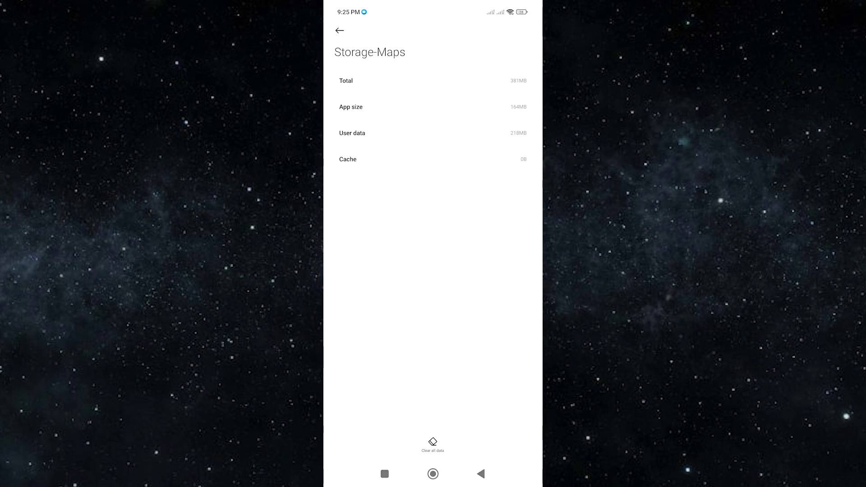
pyautogui.click(433, 444)
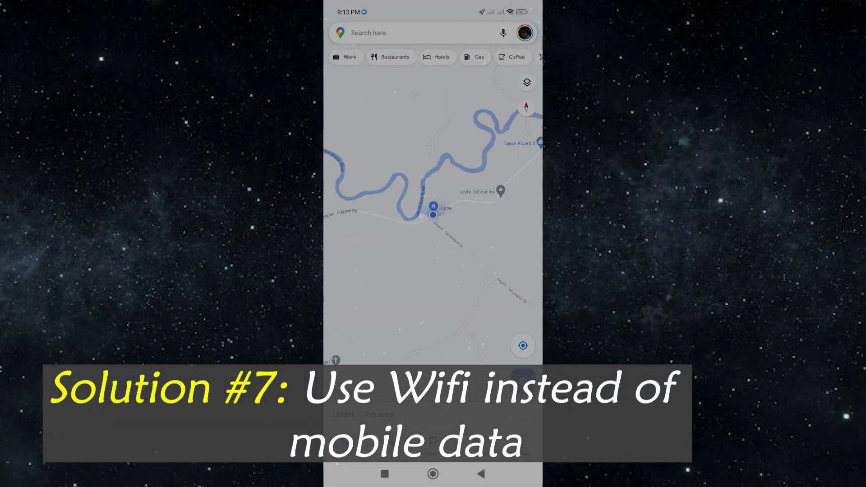
# Switch Maps to Satellite and pan toward San Isidro and the Tanauan area.
pyautogui.click(528, 82)
pyautogui.click(433, 303)
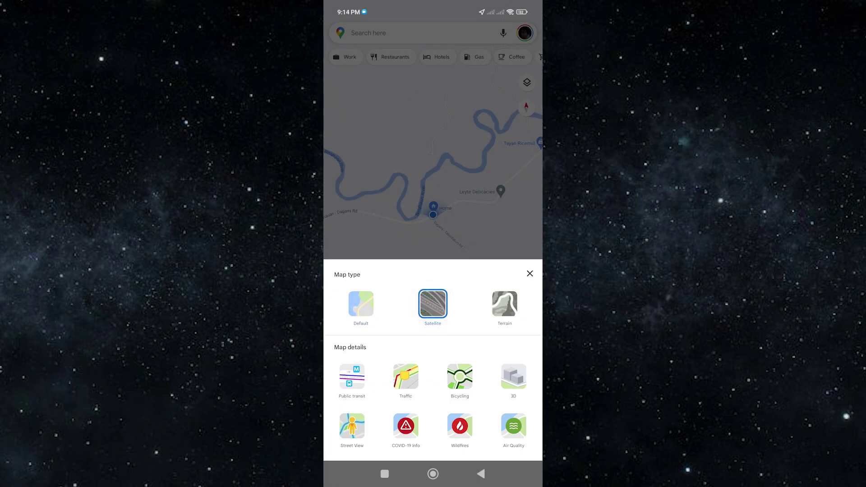
pyautogui.click(531, 274)
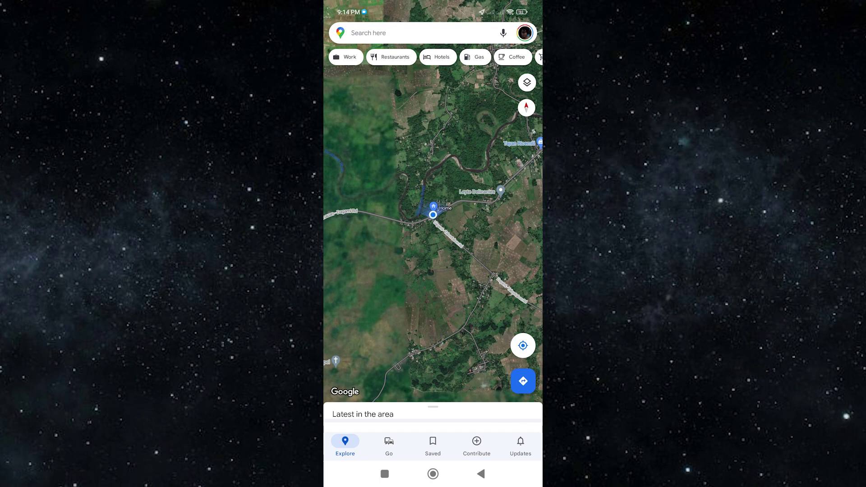
pyautogui.moveTo(451, 203); pyautogui.dragTo(398, 226)
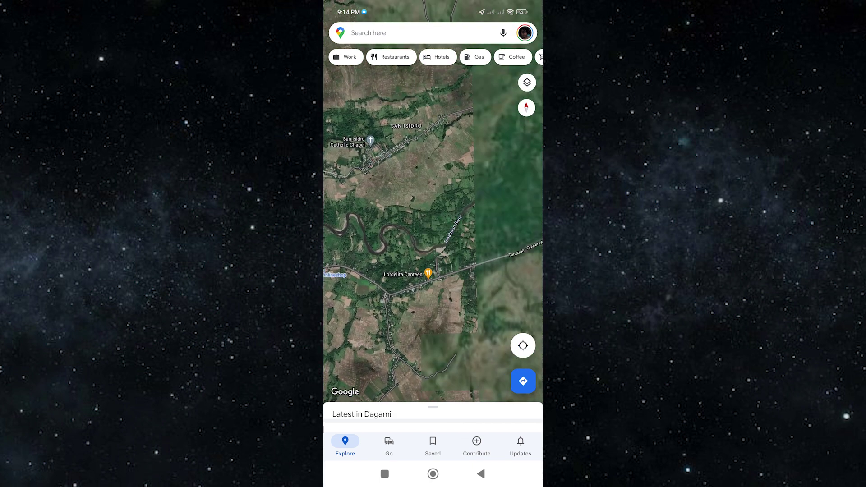
pyautogui.moveTo(434, 270); pyautogui.dragTo(433, 180)
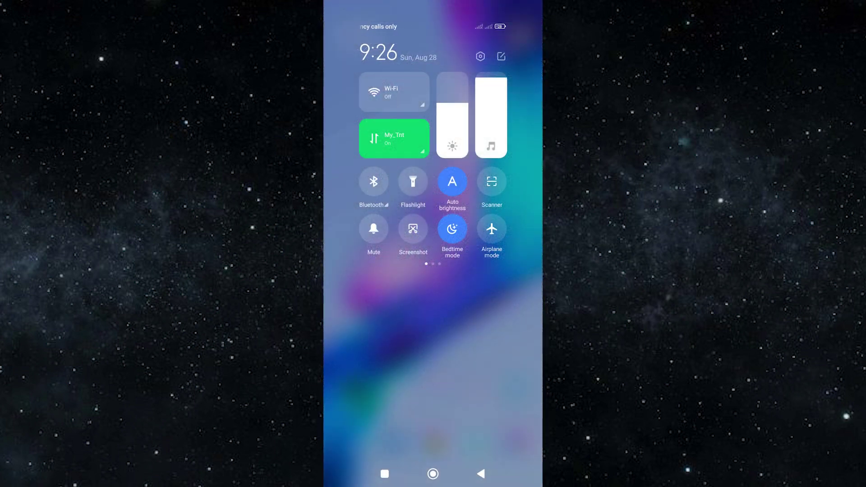
# Enable Wi‑Fi to join Z FAMILY-5G, disable mobile data, and close the control center.
pyautogui.click(394, 92)
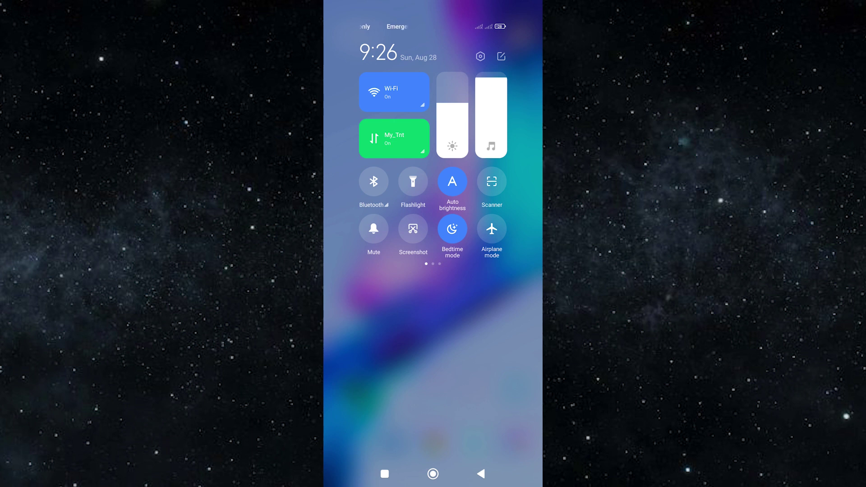
pyautogui.click(394, 138)
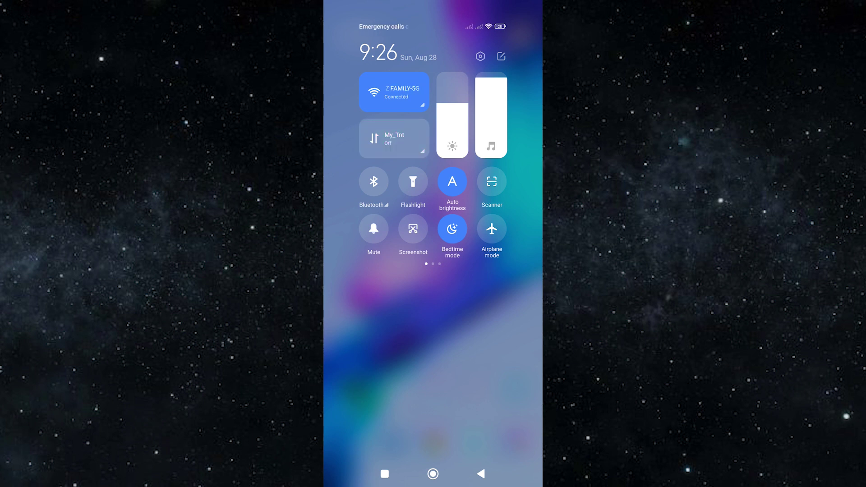
pyautogui.click(481, 473)
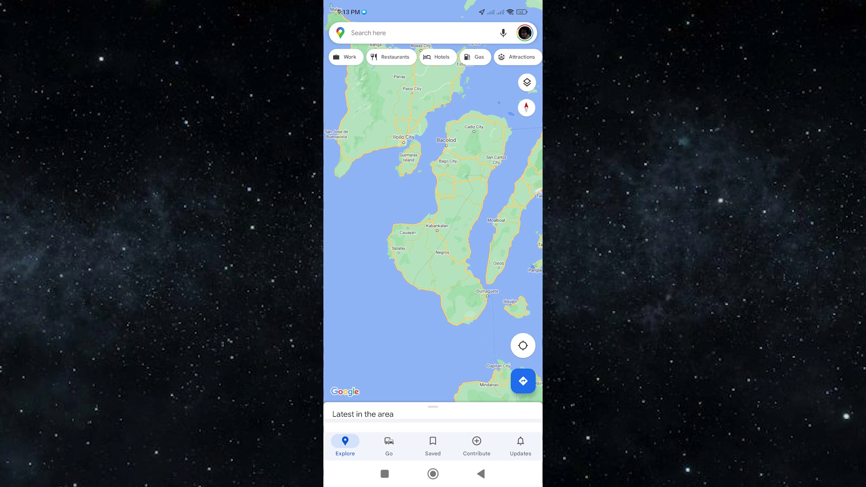
# Relaunch Google Maps, calibrate the compass in heading mode, and reset the map to face north.
pyautogui.moveTo(411, 264)
pyautogui.mouseDown()
pyautogui.moveTo(368, 257)
pyautogui.moveTo(381, 327)
pyautogui.mouseUp()
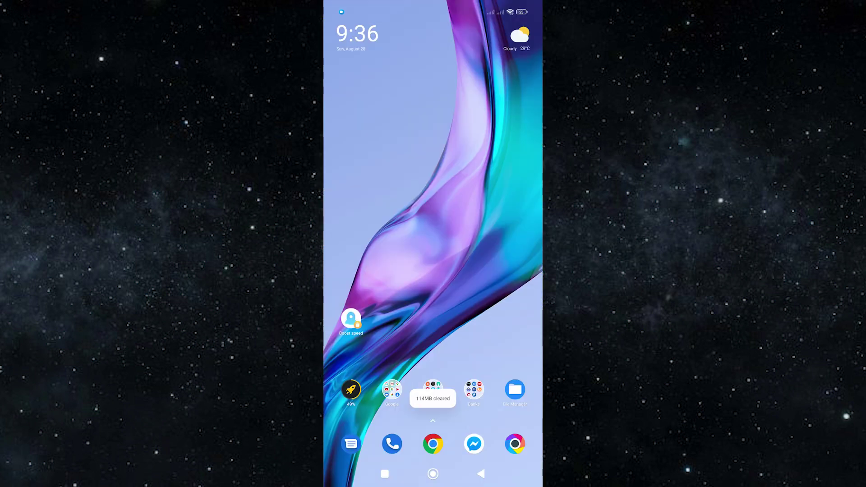
pyautogui.click(477, 154)
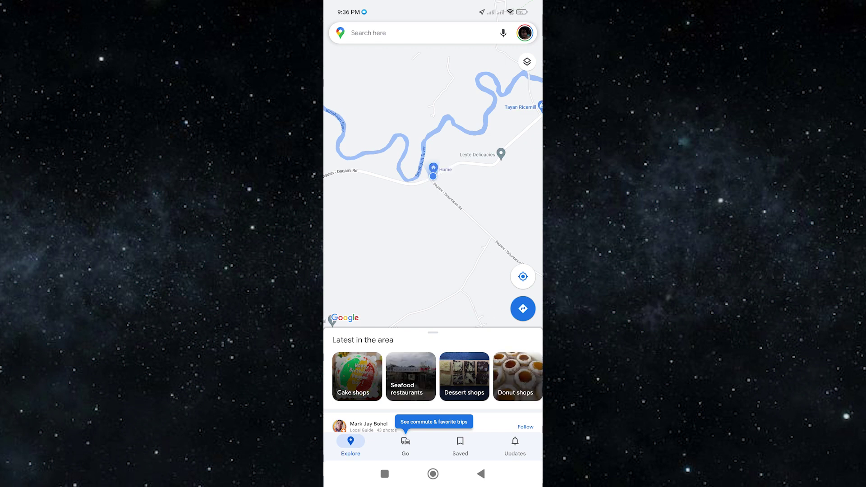
pyautogui.click(523, 277)
pyautogui.click(523, 277)
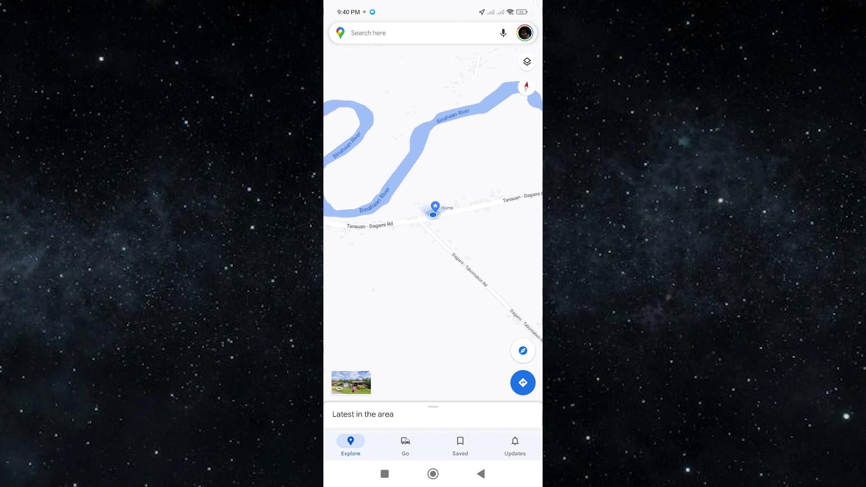
pyautogui.click(527, 86)
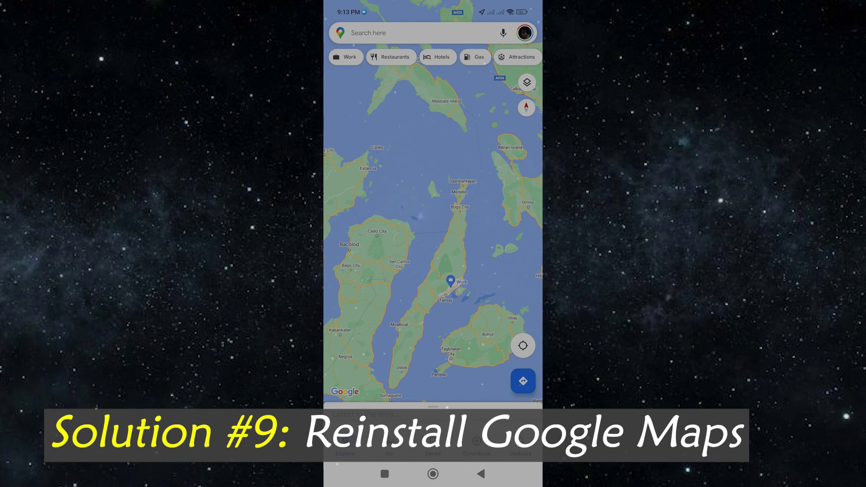
# Zoom out to show Leyte and Masbate, recenter on Home, and switch the map to Satellite.
pyautogui.scroll(2, 404, 224)
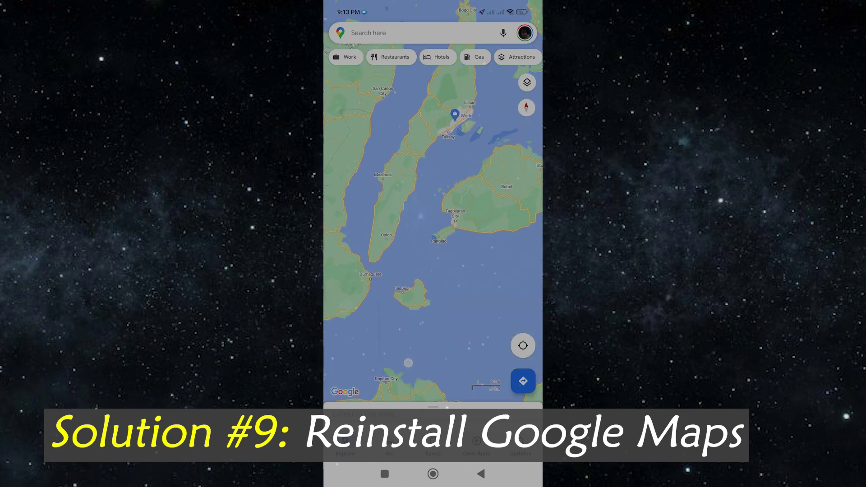
pyautogui.scroll(-1, 405, 225)
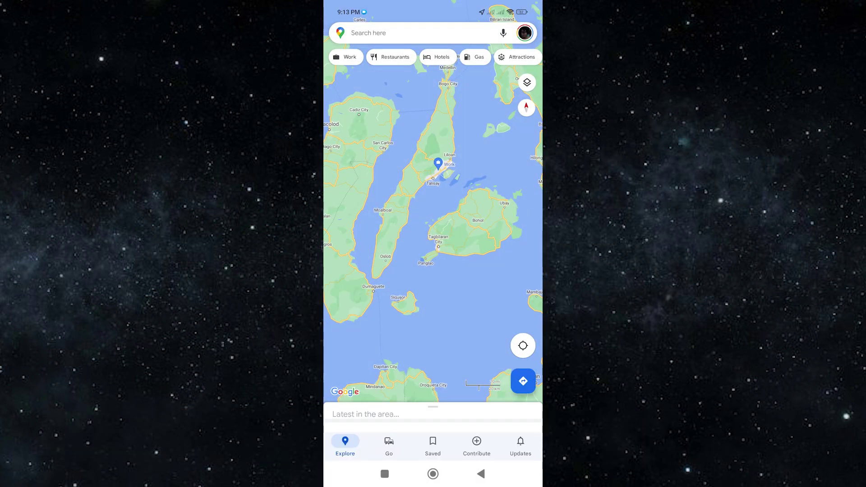
pyautogui.scroll(-2, 420, 165)
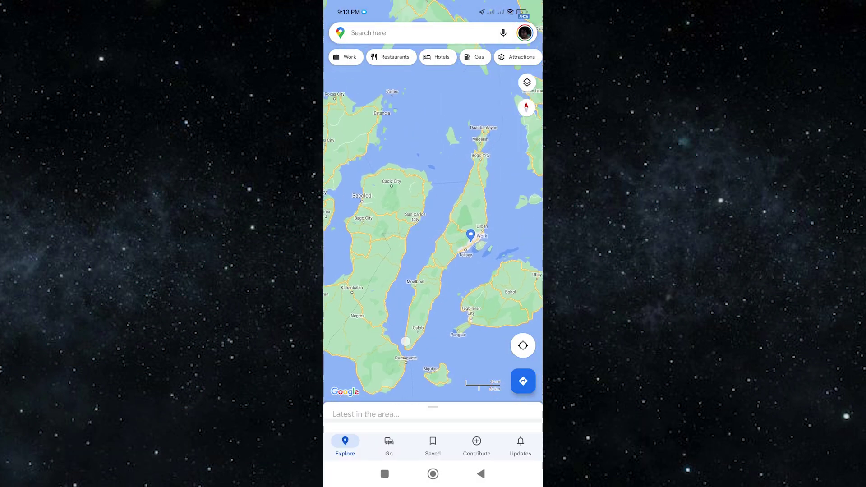
pyautogui.moveTo(443, 165); pyautogui.dragTo(420, 166)
pyautogui.click(523, 345)
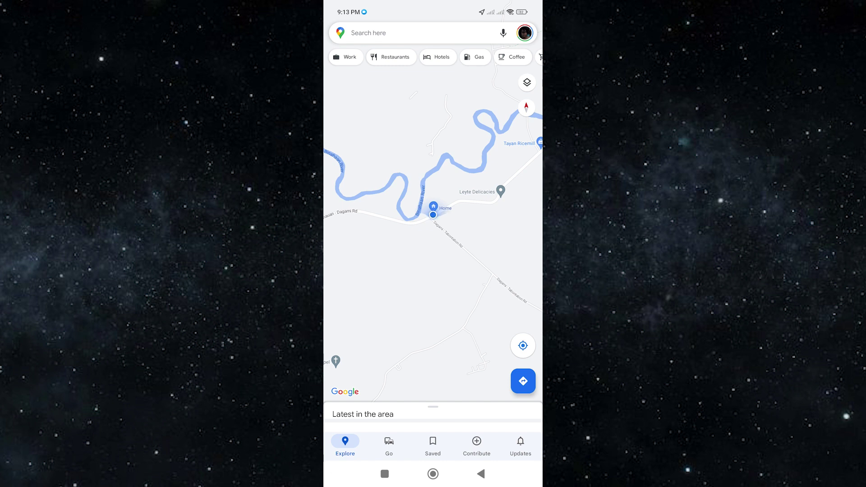
pyautogui.click(527, 82)
pyautogui.click(432, 304)
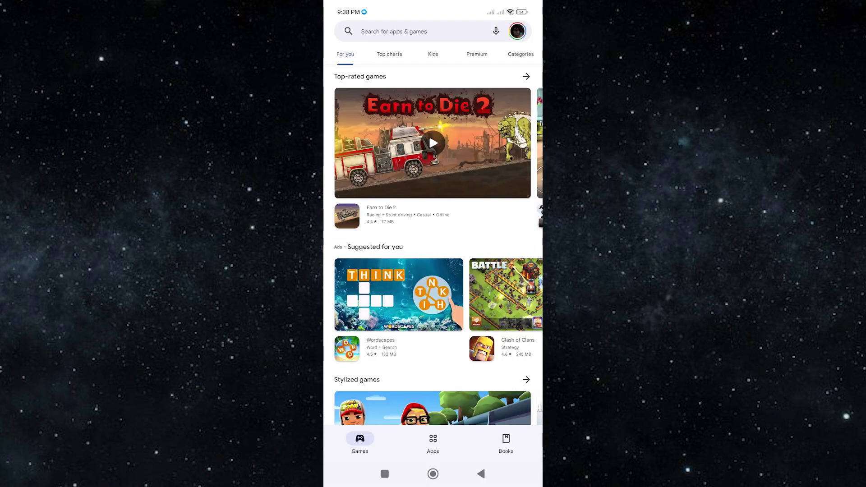
# Search Play Store for 'map' and uninstall the Google Maps updates.
pyautogui.click(393, 31)
pyautogui.write('map')
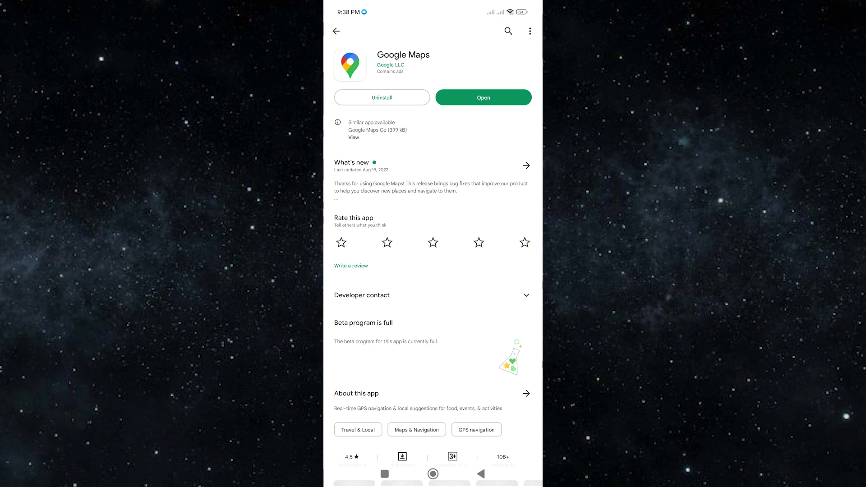
pyautogui.click(383, 96)
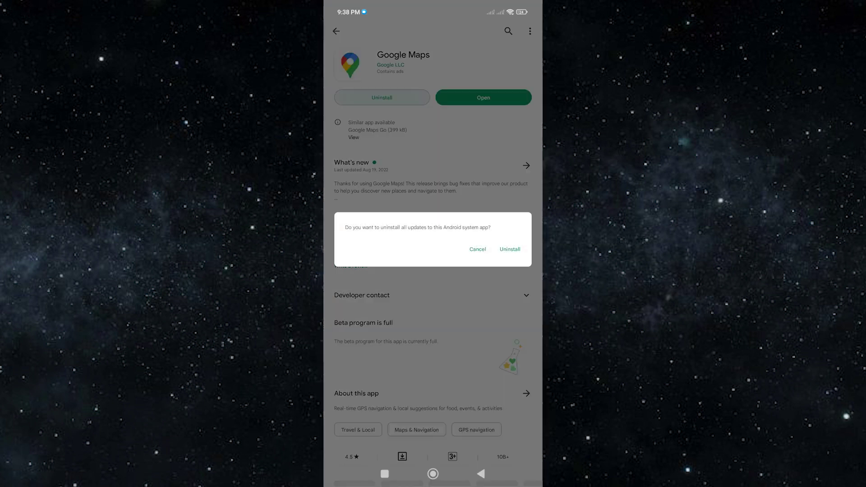
pyautogui.click(523, 249)
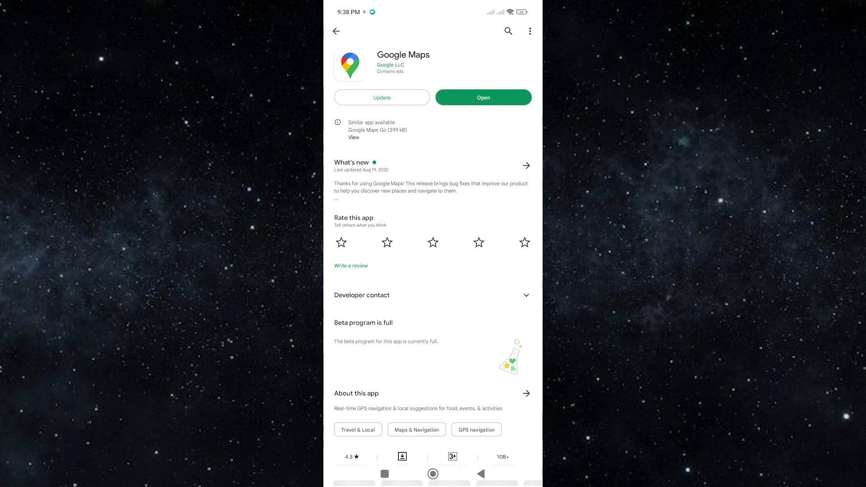
pyautogui.click(337, 30)
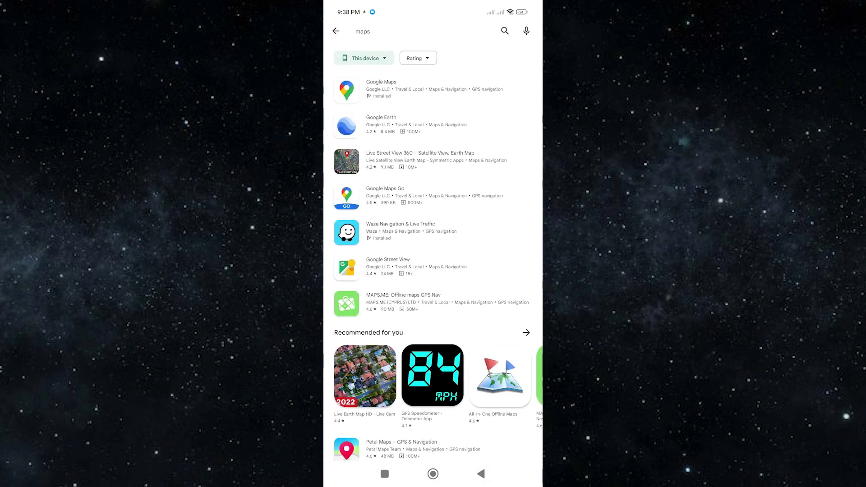